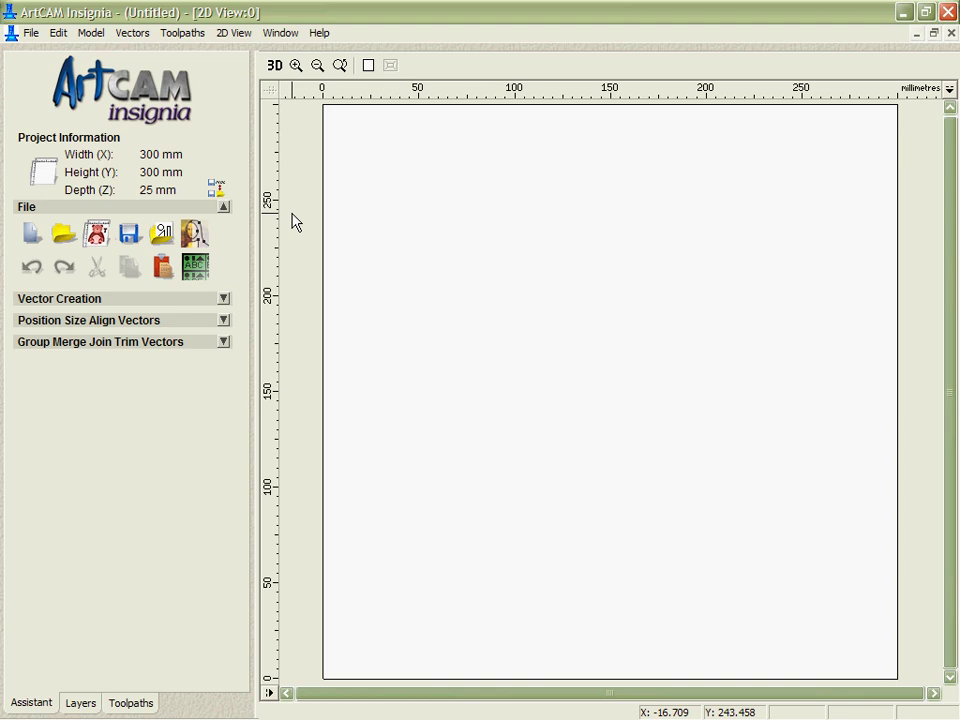
Step: Open sonoco2.gif from the Demo folder in ArtTrace for tracing
click(193, 235)
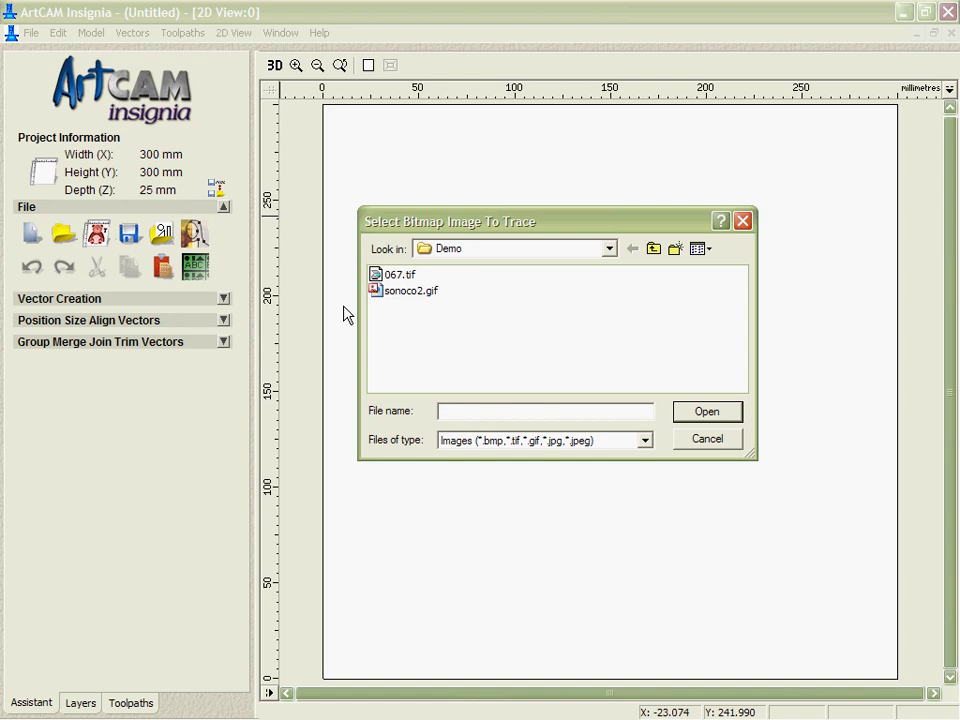
click(408, 292)
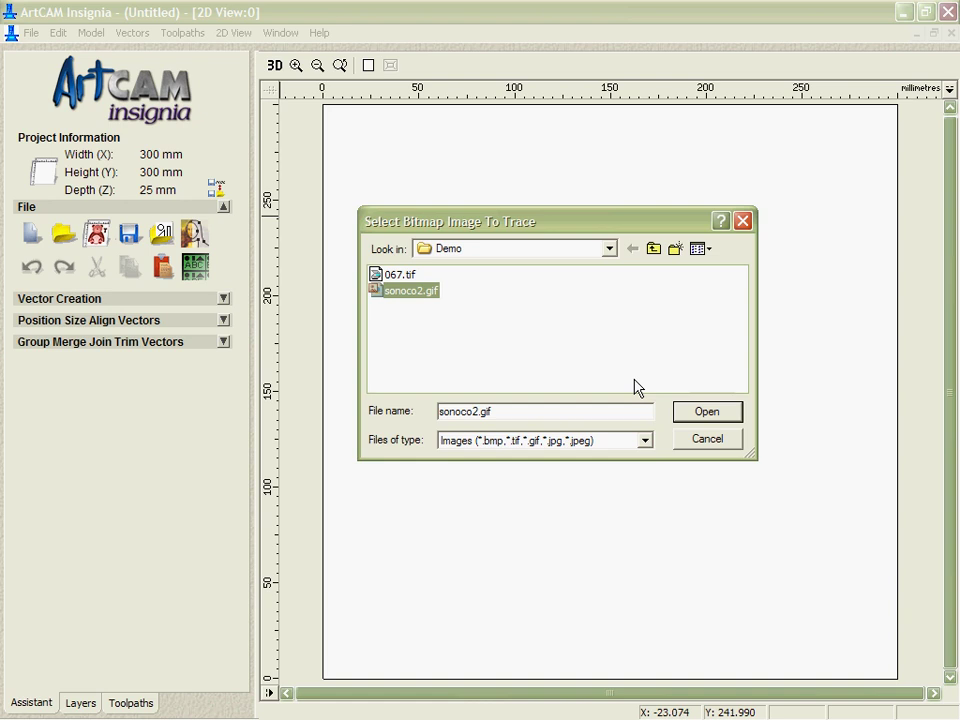
click(703, 413)
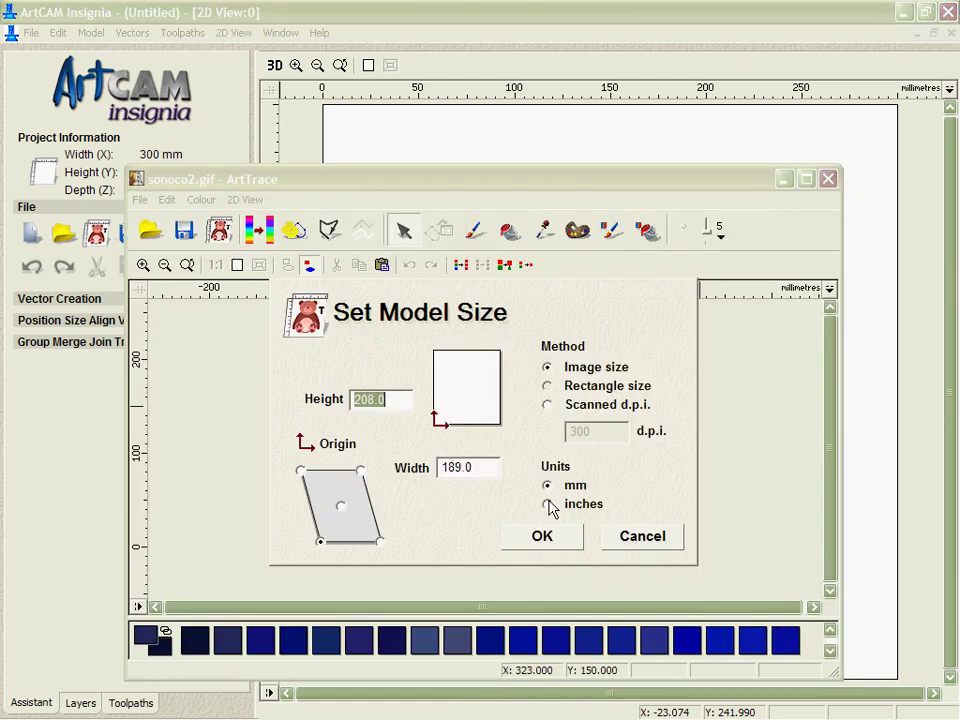
Step: Accept the 208 x 189 mm model size and reduce the image to a maximum of 3 colours
click(541, 537)
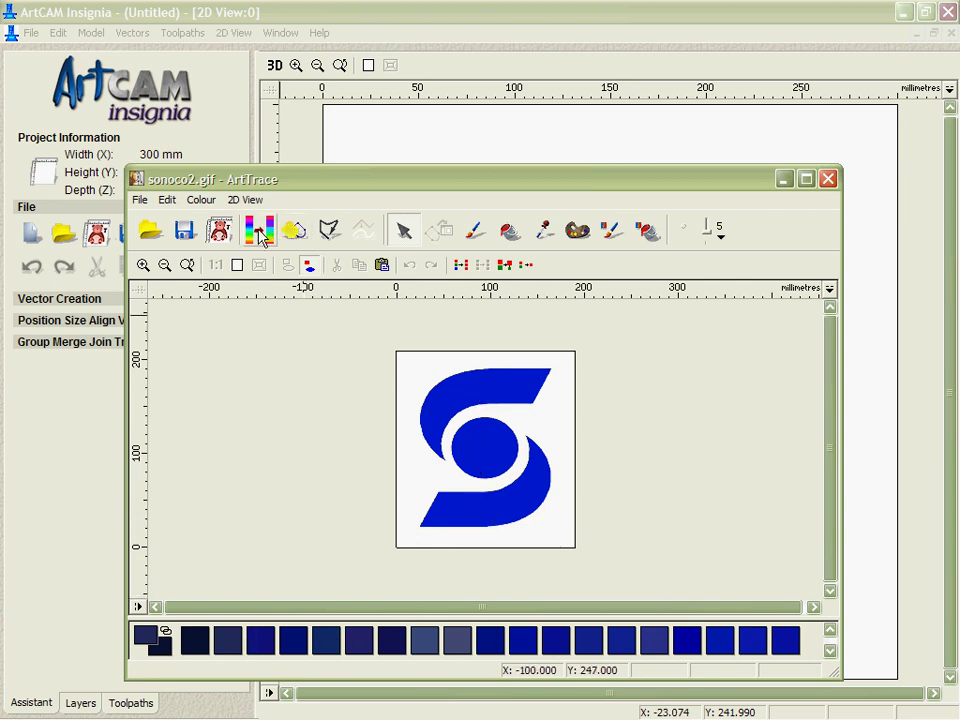
click(308, 265)
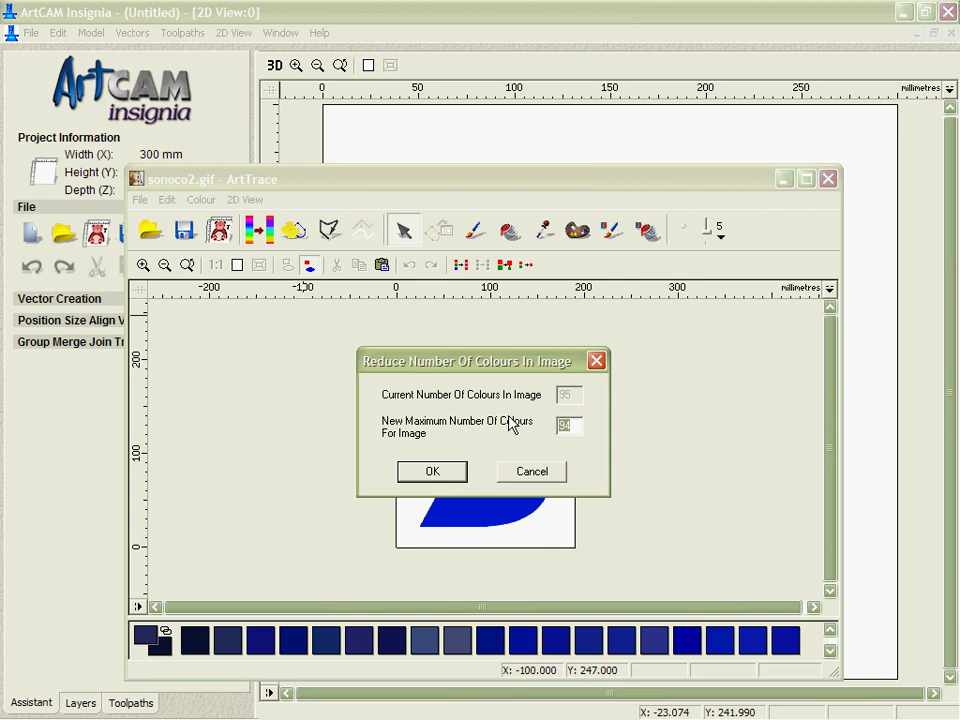
text(3)
click(434, 474)
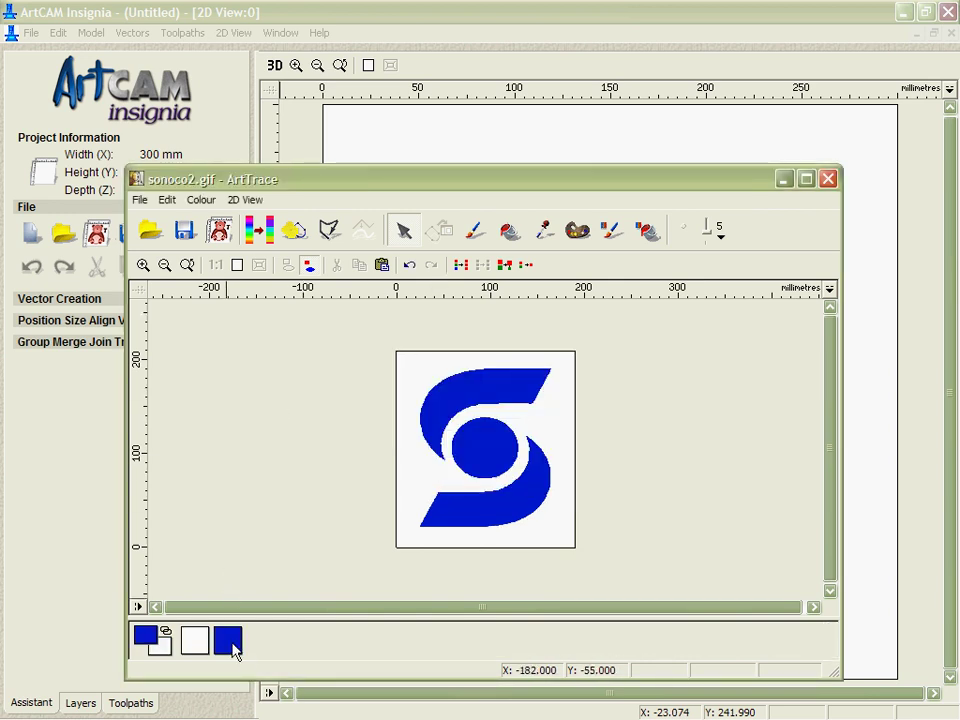
Step: Trace the logo into vectors and select the upper S, centre circle and lower S
click(293, 232)
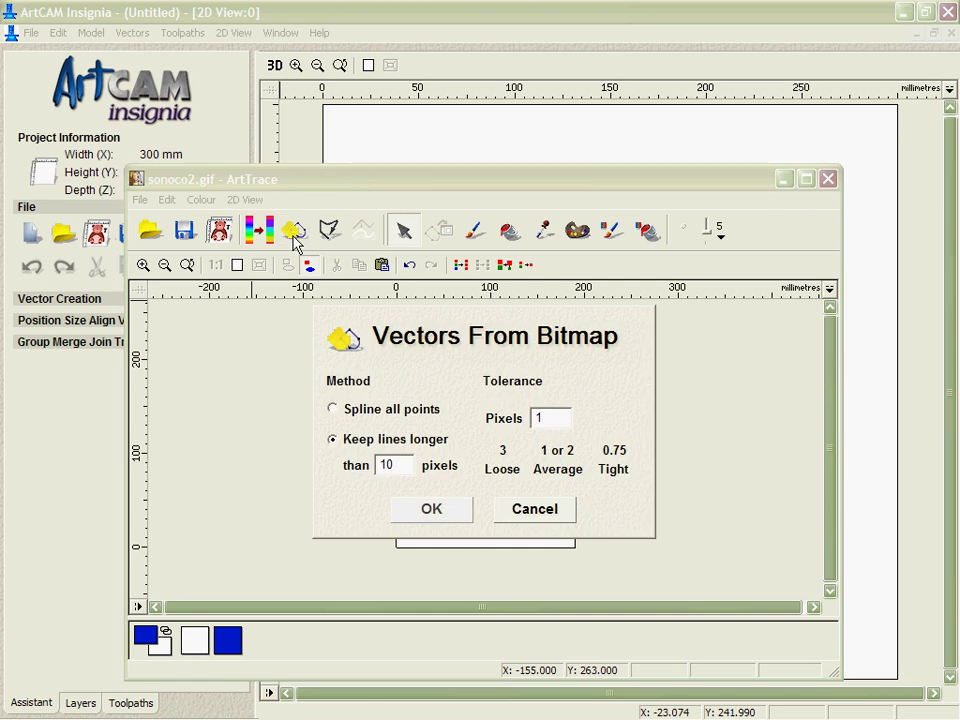
click(428, 512)
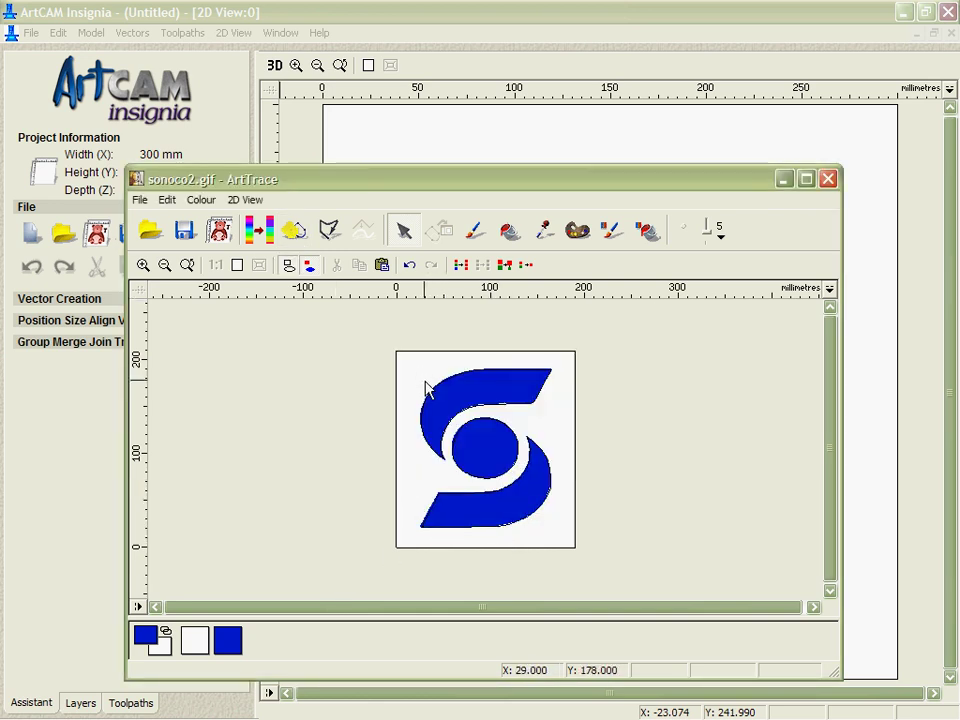
click(455, 418)
click(505, 445)
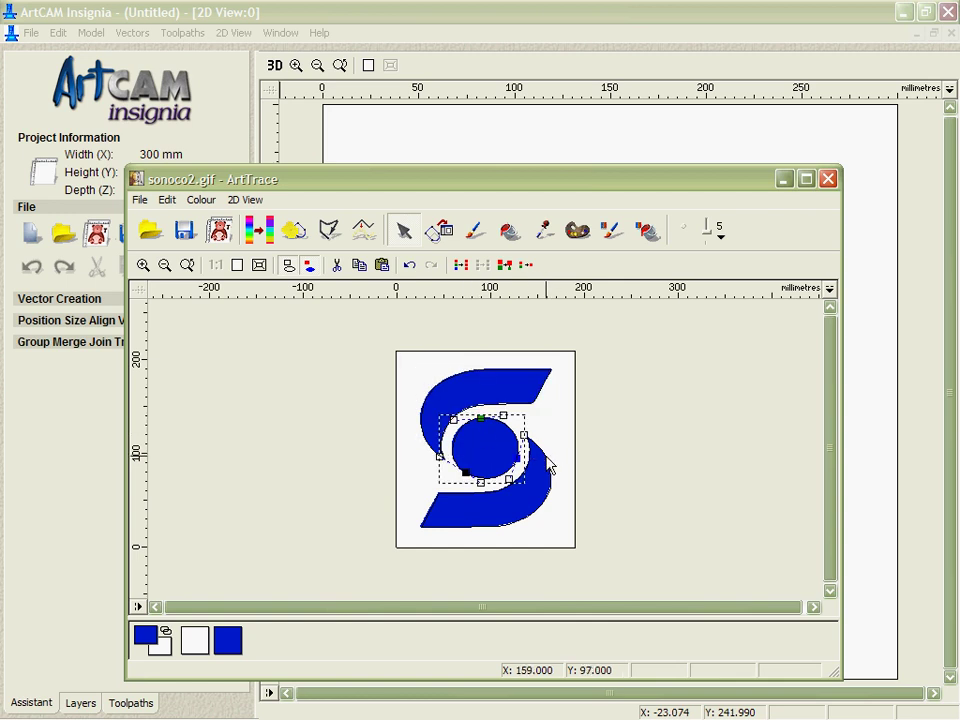
click(548, 510)
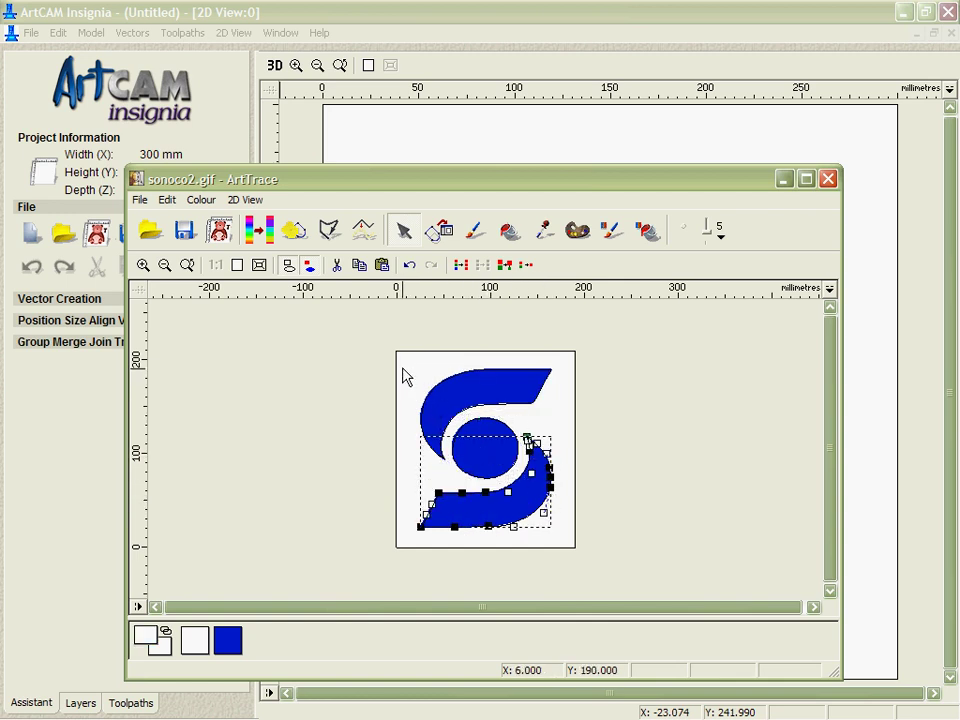
Step: Marquee-select all the logo vectors and copy them to the clipboard
drag(396, 340, 531, 523)
right_click(516, 489)
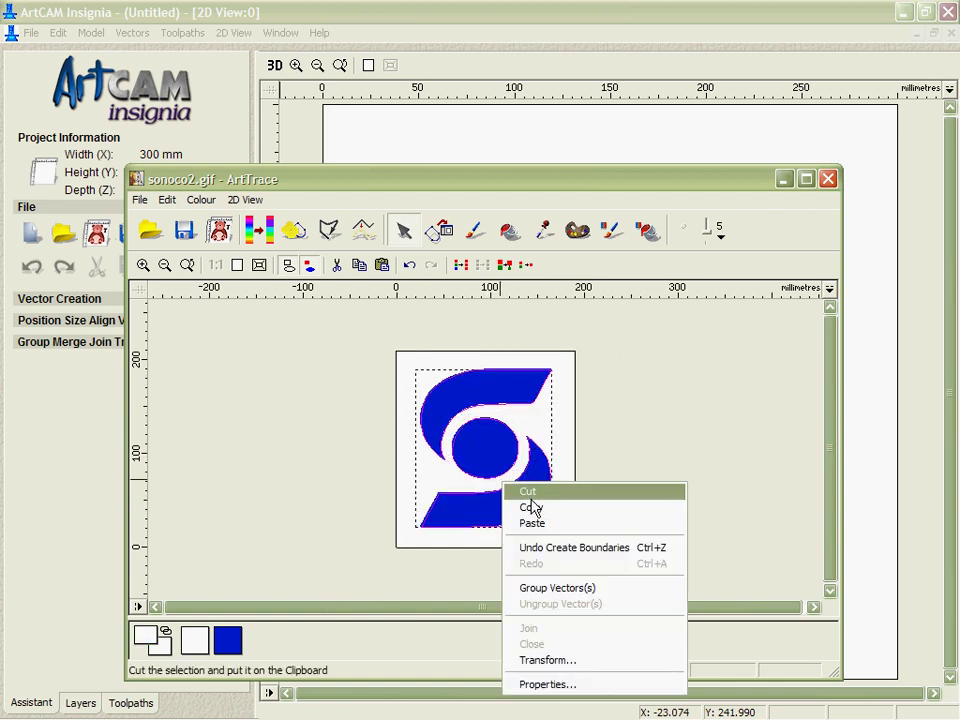
click(529, 508)
Step: Paste the traced vectors onto the page and delete the upper S shape
click(828, 178)
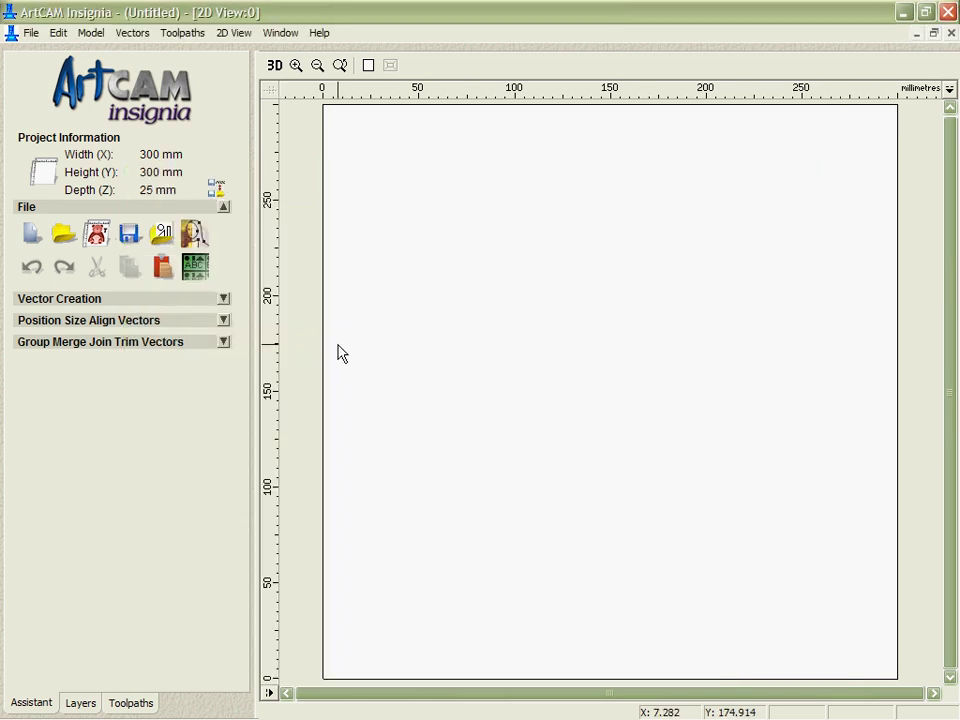
right_click(338, 347)
click(381, 389)
click(454, 253)
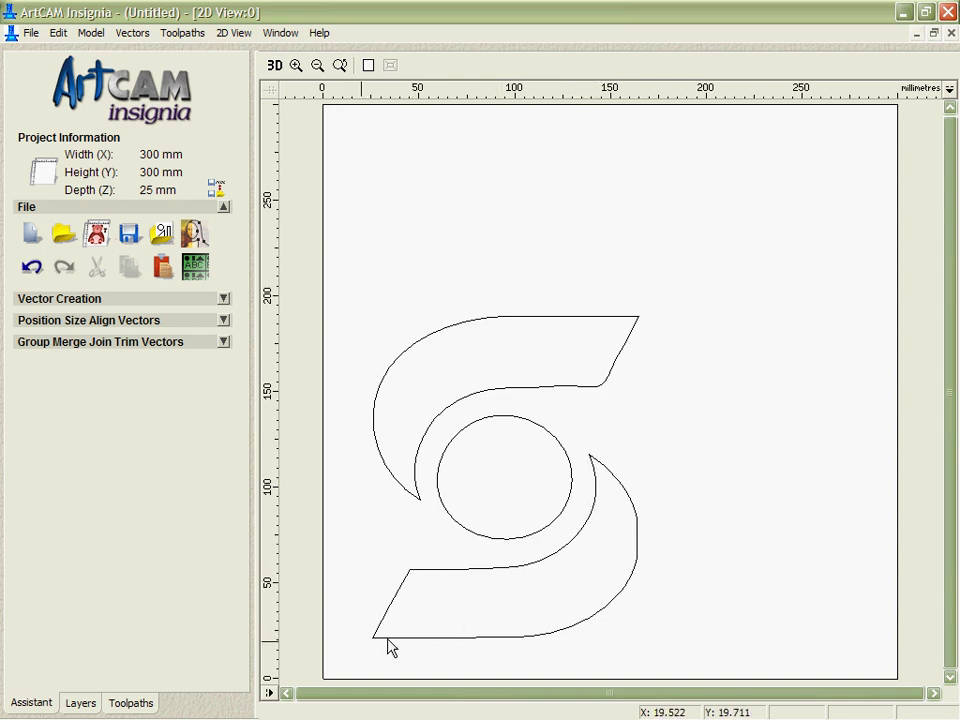
click(550, 387)
key(Delete)
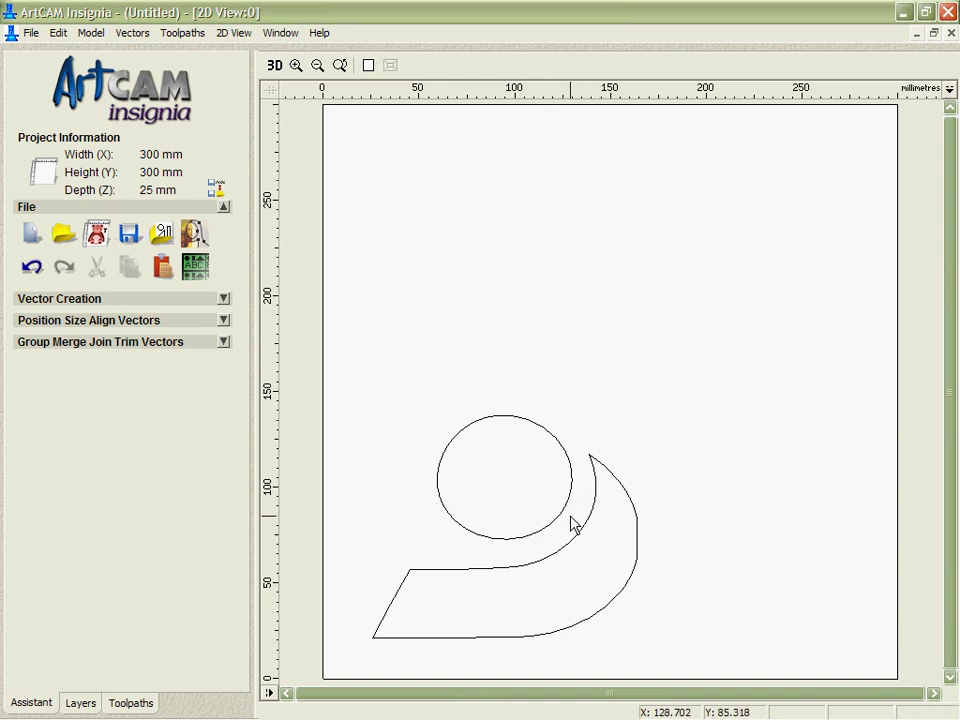
Step: Convert the centre ellipse To Circles from the original, giving a 70.429 mm circle
scroll(540, 514, up, 2)
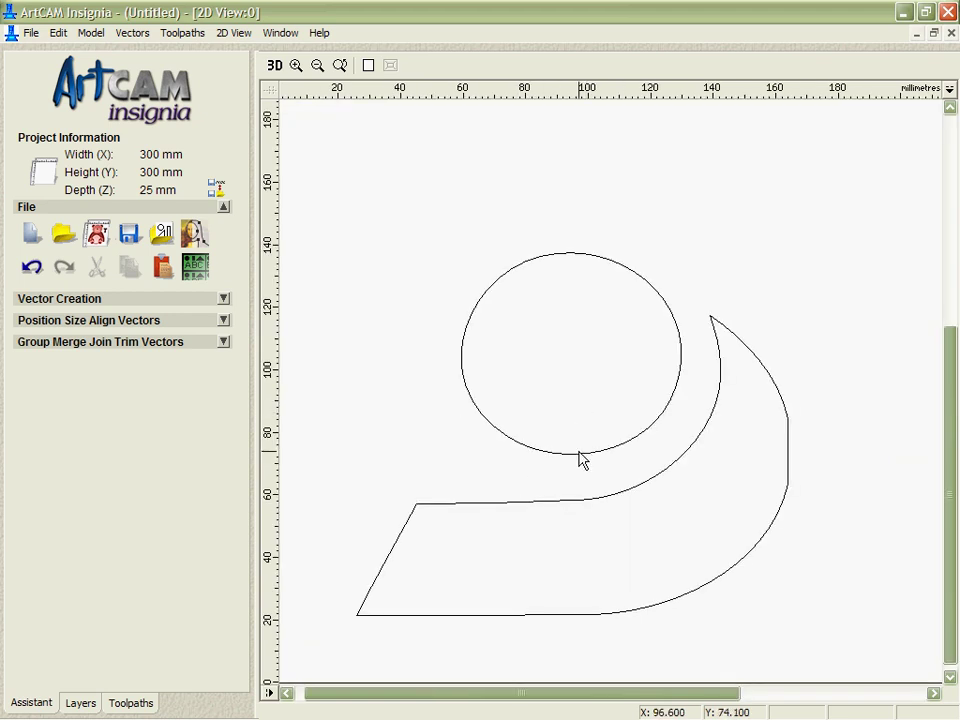
click(577, 454)
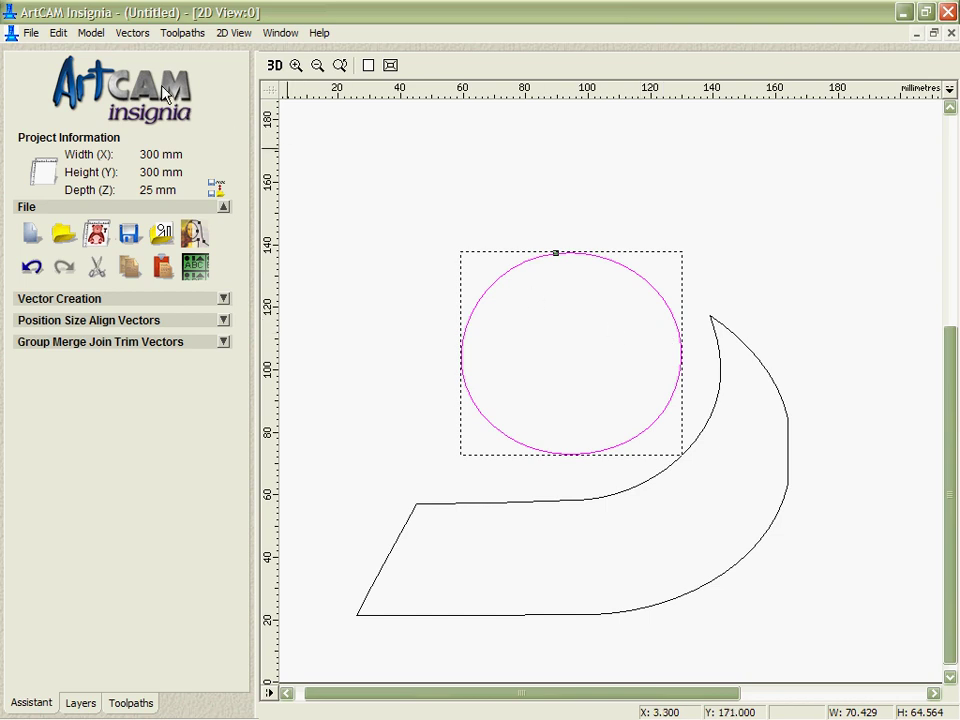
click(132, 33)
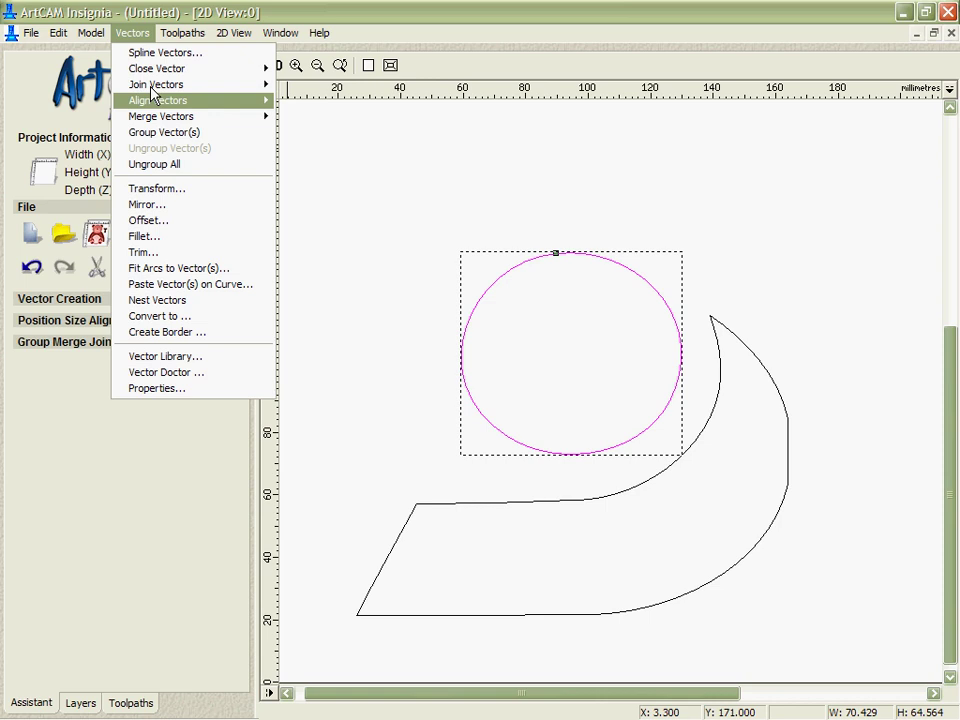
click(176, 317)
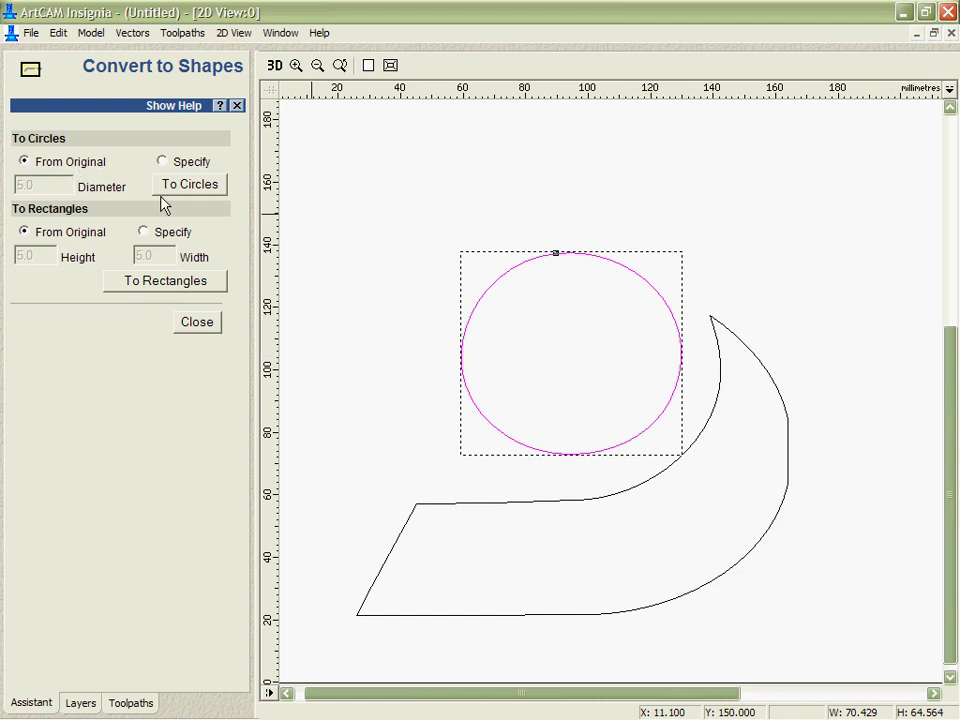
click(200, 184)
click(192, 321)
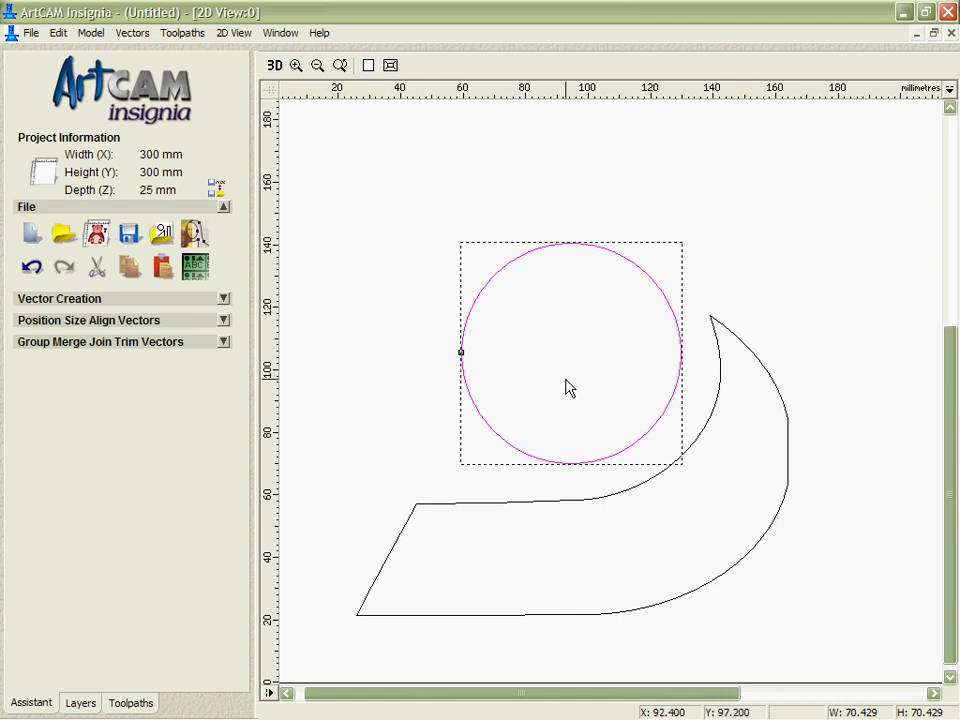
Step: Copy the lower S shape to the clipboard
click(704, 422)
right_click(706, 426)
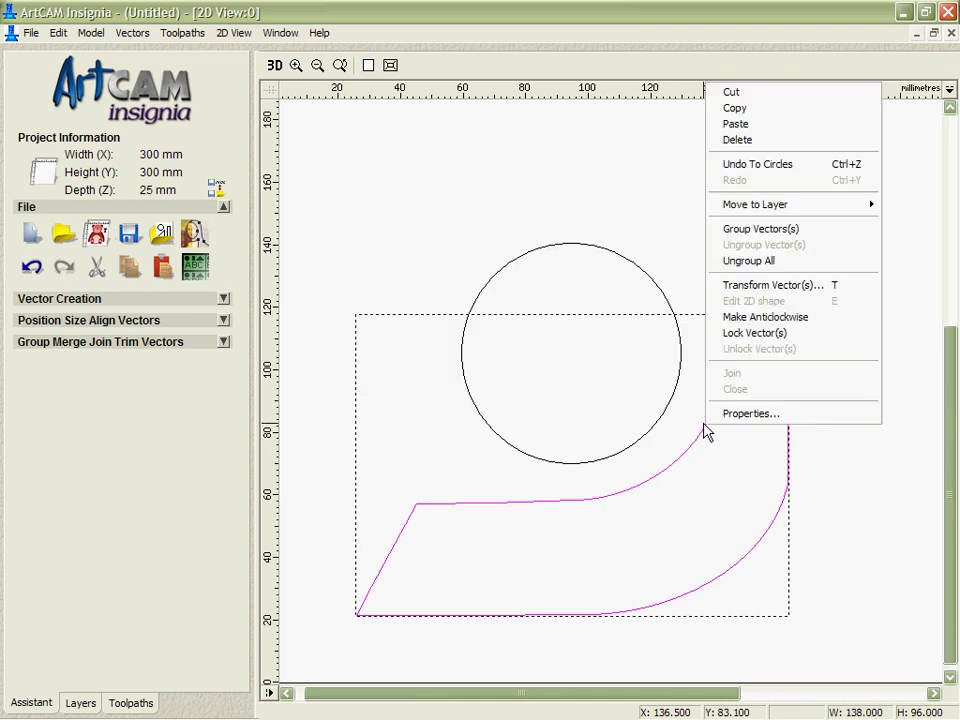
click(779, 110)
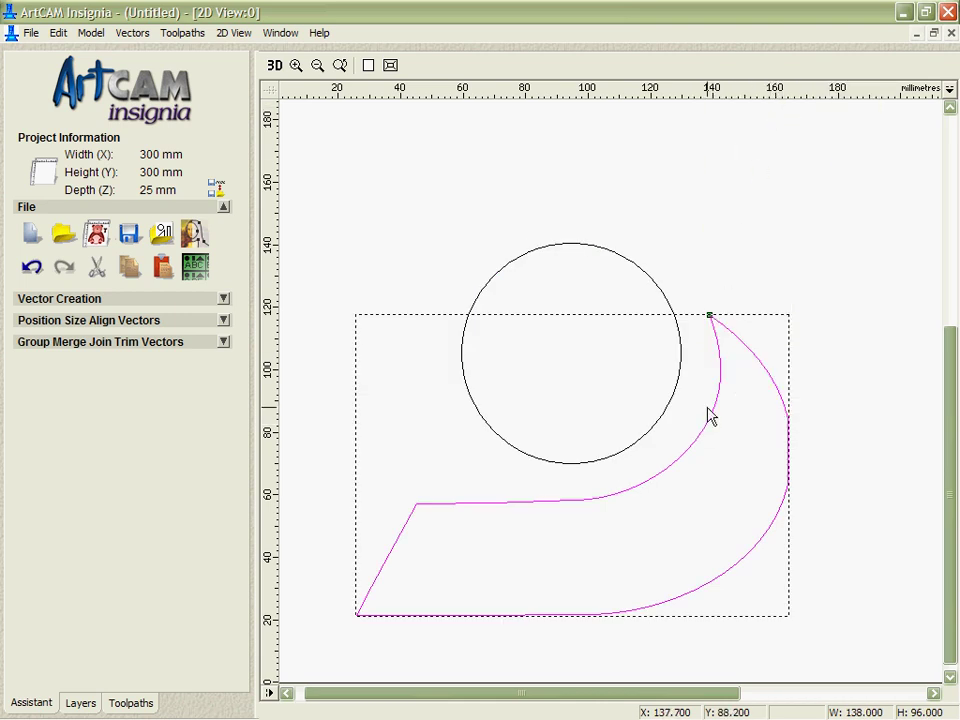
Step: Delete surplus nodes on the upper edge, bottom edge and right curve, then smooth both curve nodes
key(n)
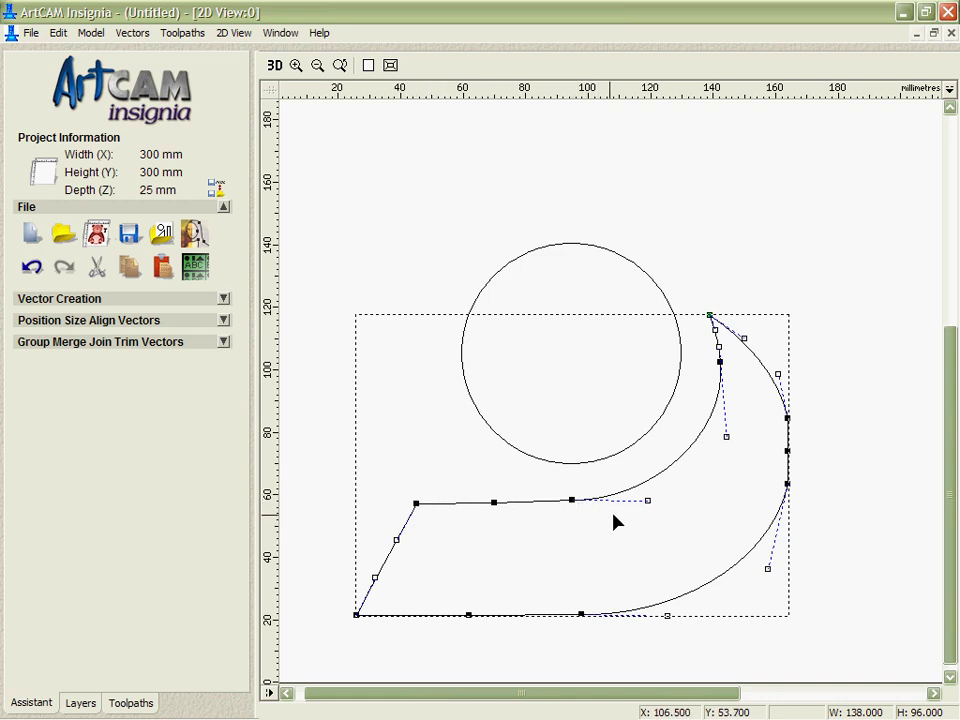
drag(394, 481, 590, 533)
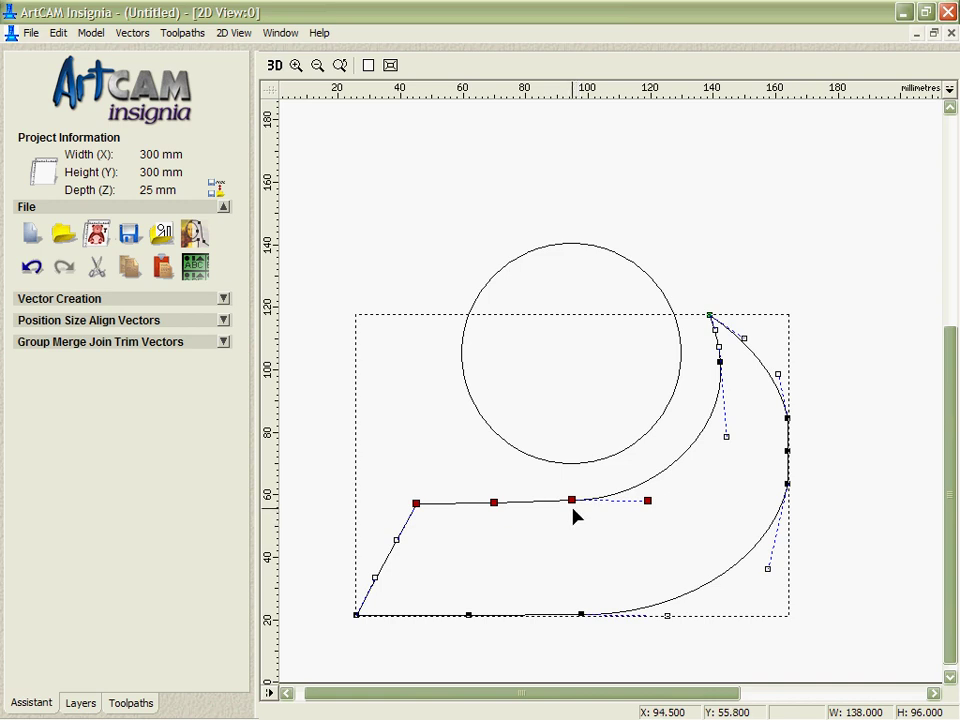
key(Delete)
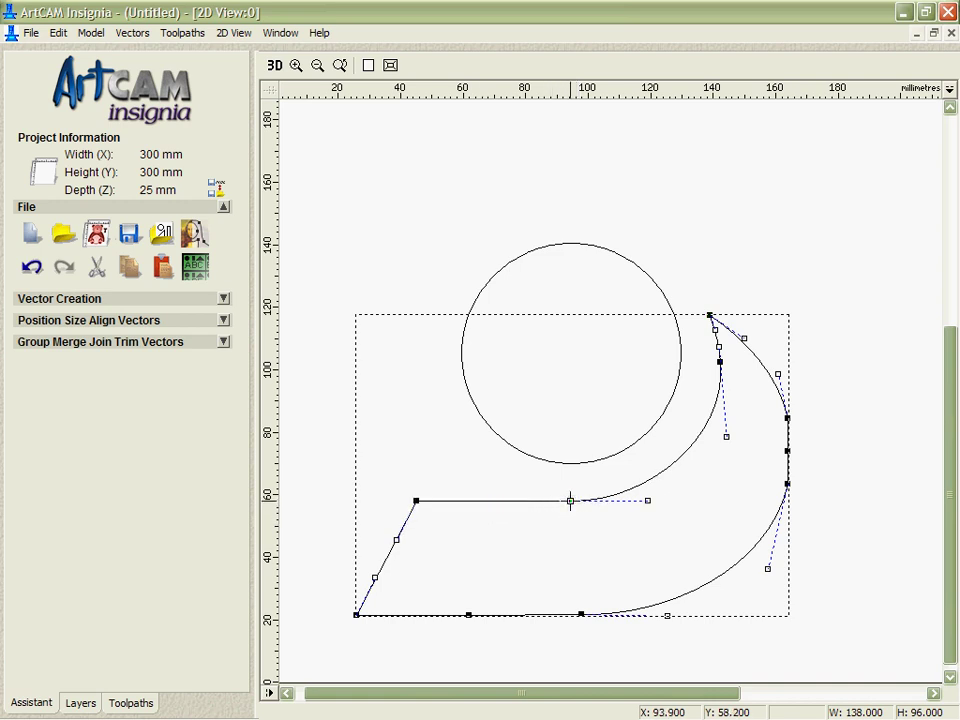
drag(334, 603, 722, 641)
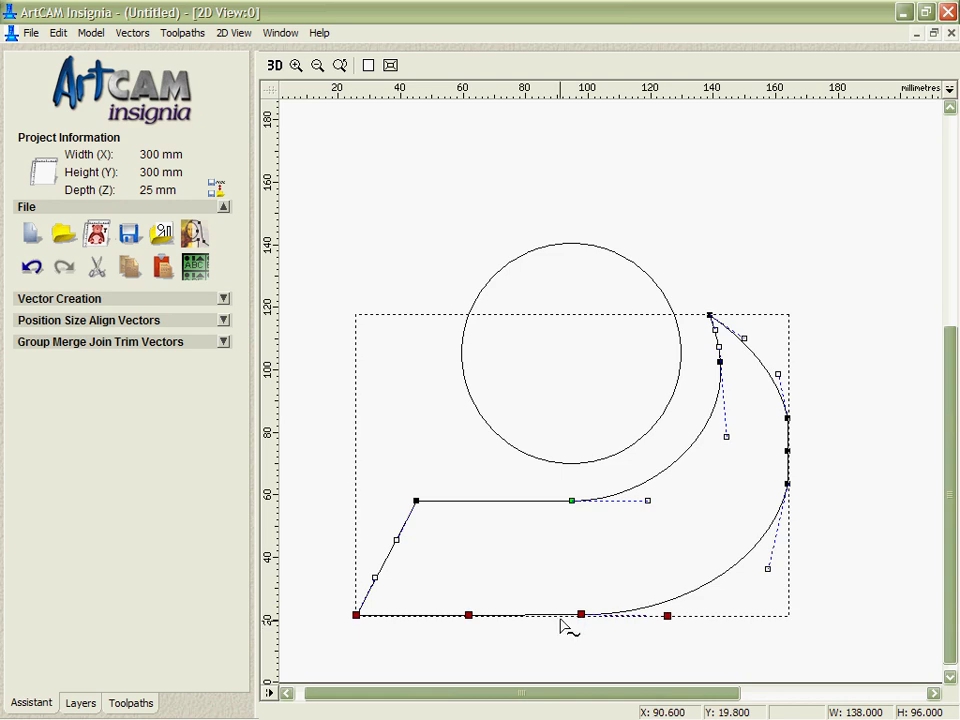
key(Delete)
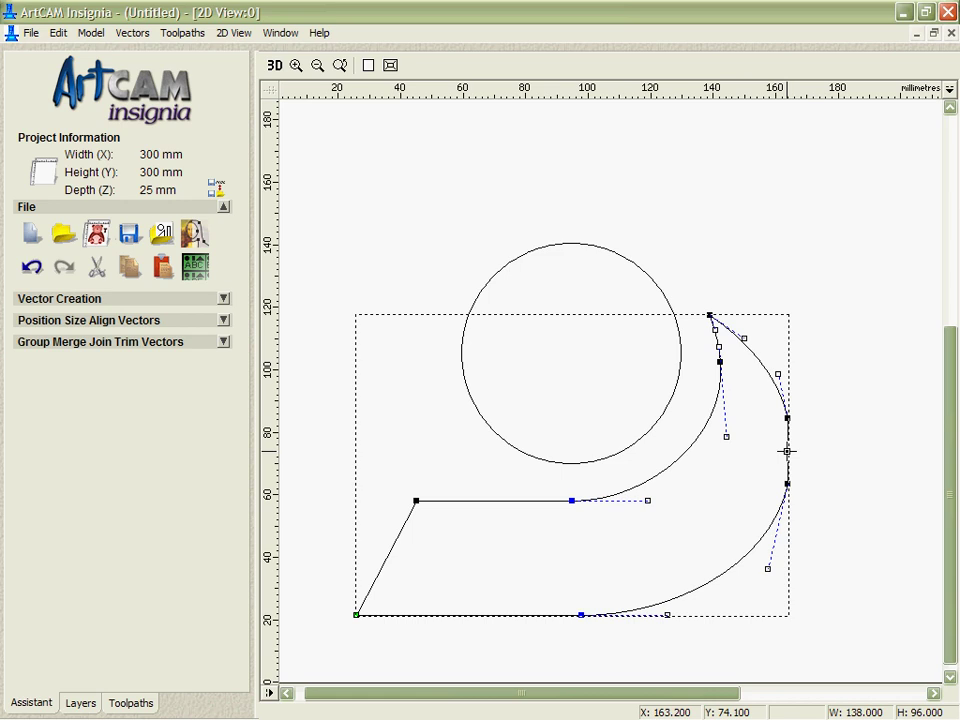
key(d)
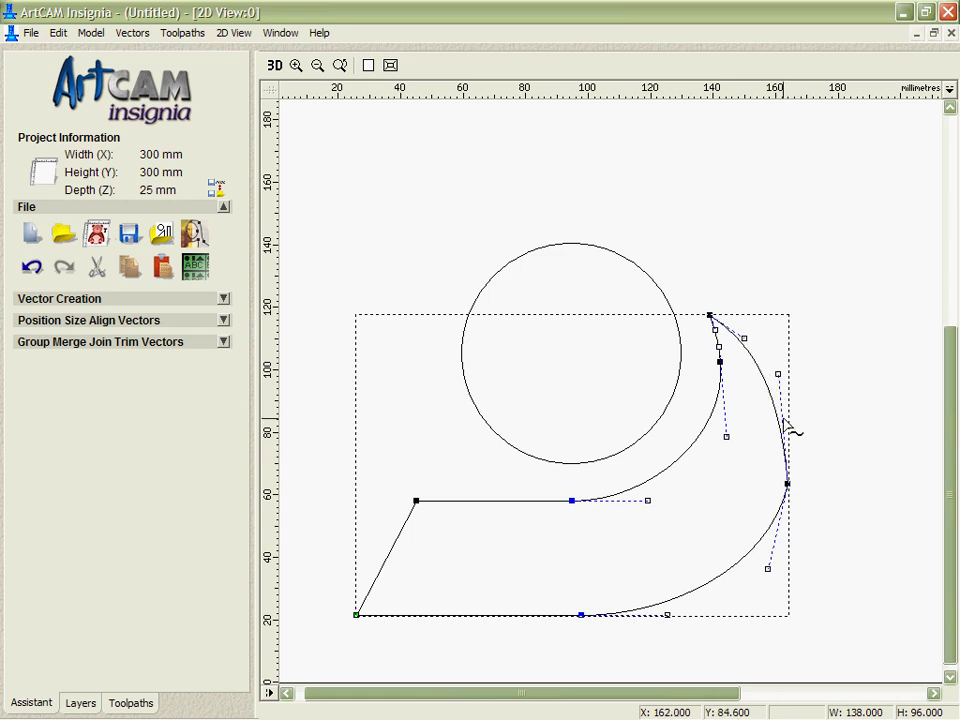
key(s)
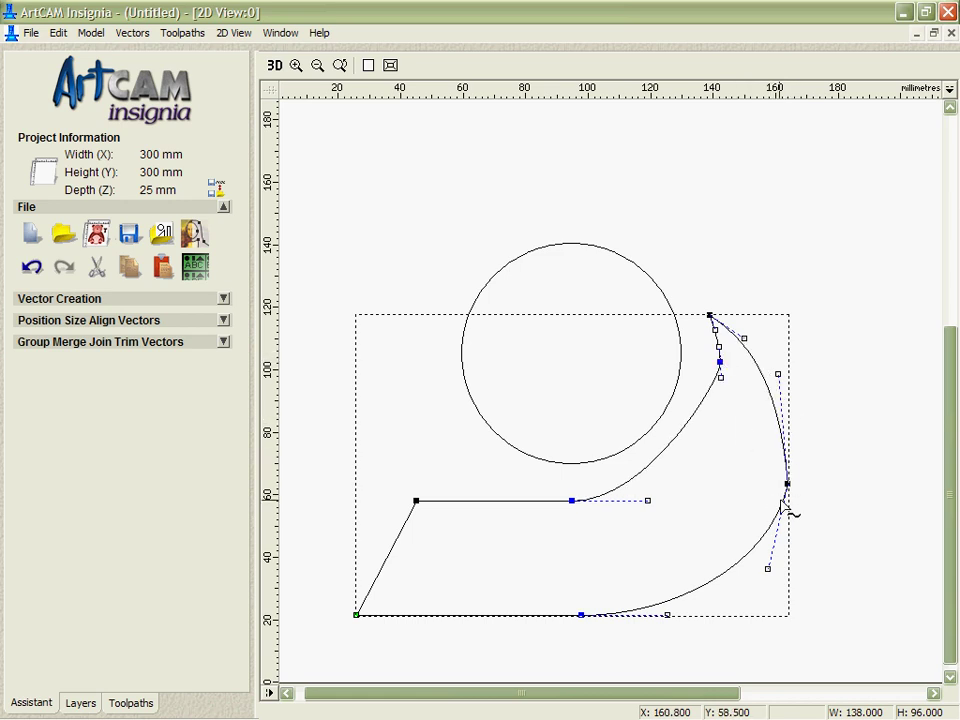
key(s)
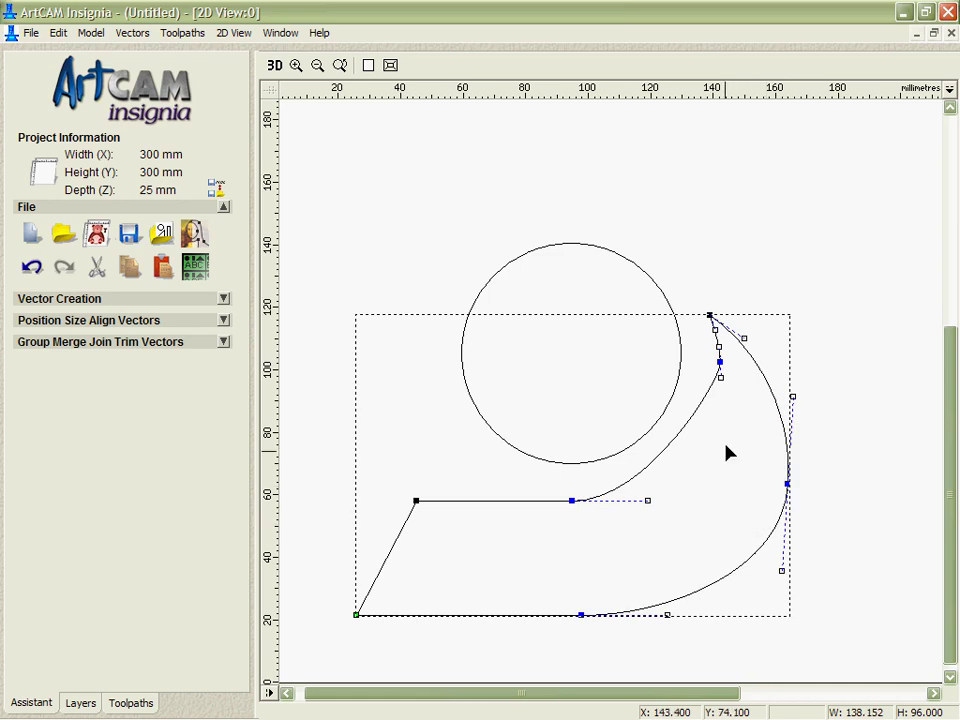
Step: Paste a copy of the lower shape and drag its right-hand nodes and handles to match the traced outline
right_click(686, 493)
click(710, 532)
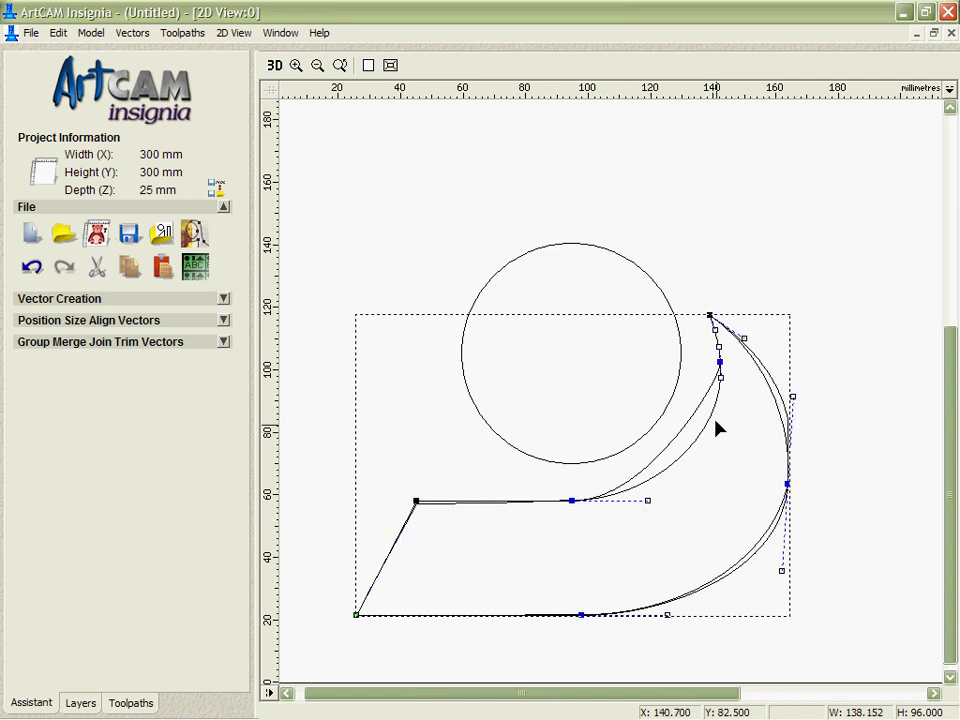
drag(720, 366, 726, 436)
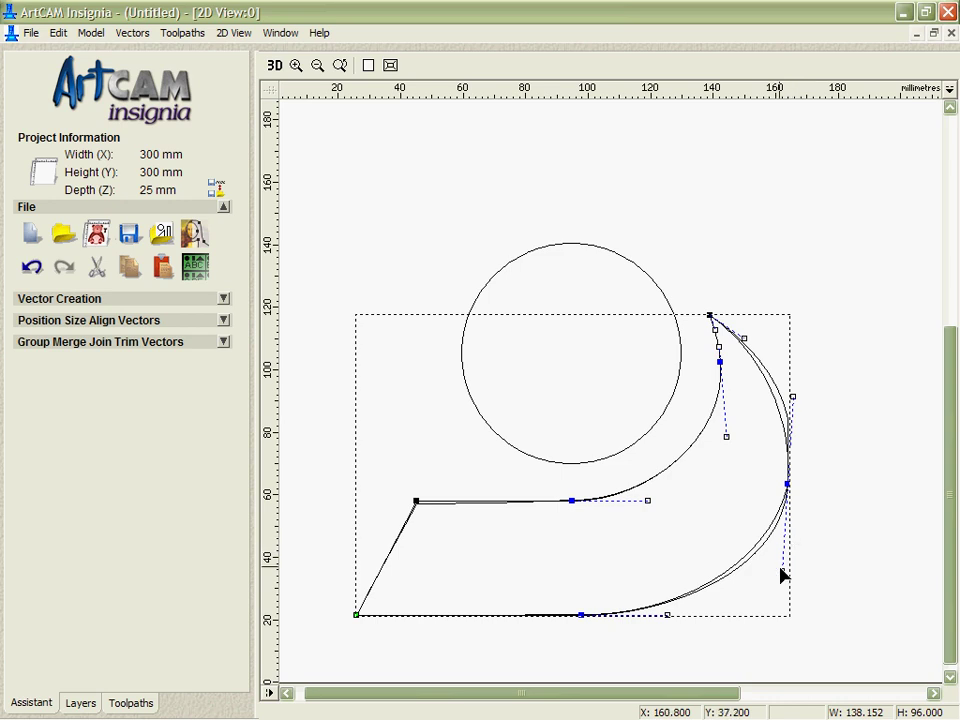
mouse_move(782, 571)
mouse_down()
mouse_move(783, 586)
mouse_move(784, 559)
mouse_move(769, 568)
mouse_up()
drag(806, 397, 808, 394)
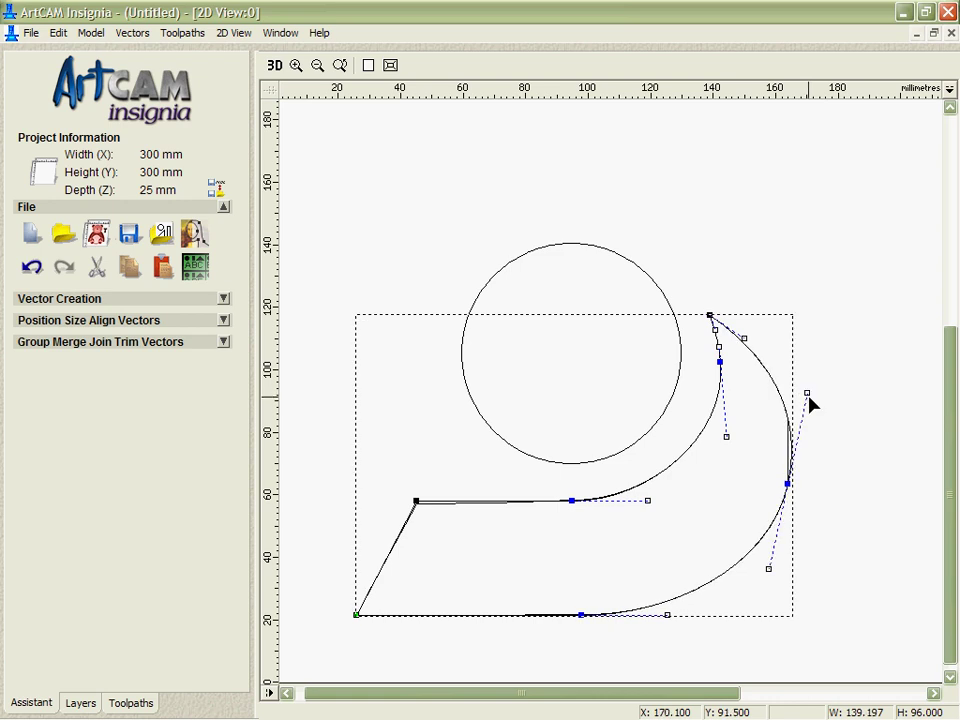
click(797, 486)
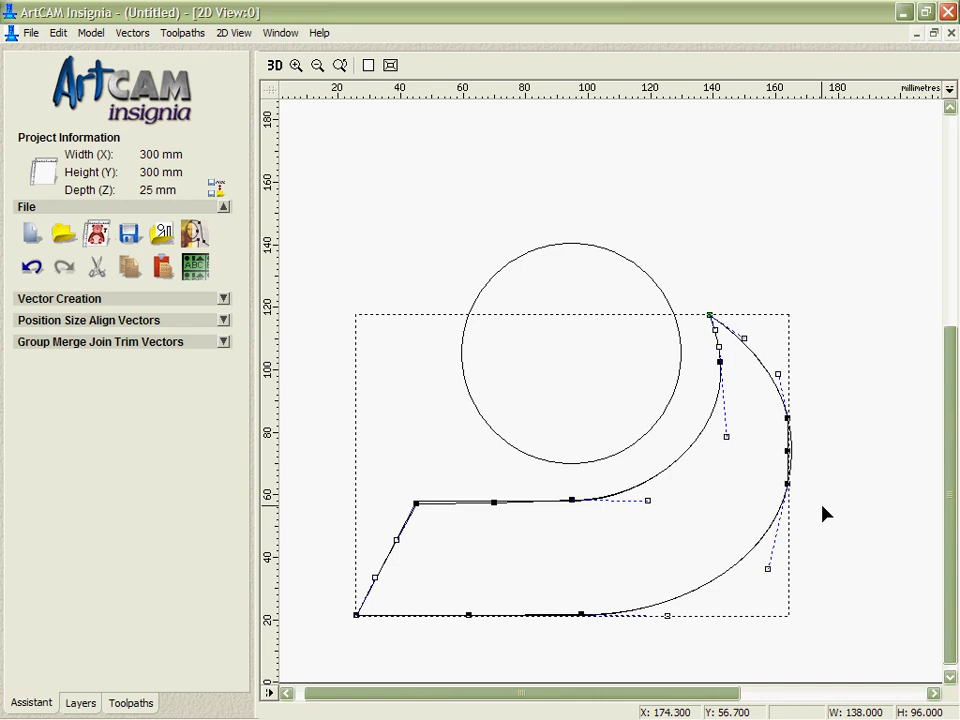
Step: Draw 70.429 mm vertical and horizontal polylines across the circle through its centre
click(826, 513)
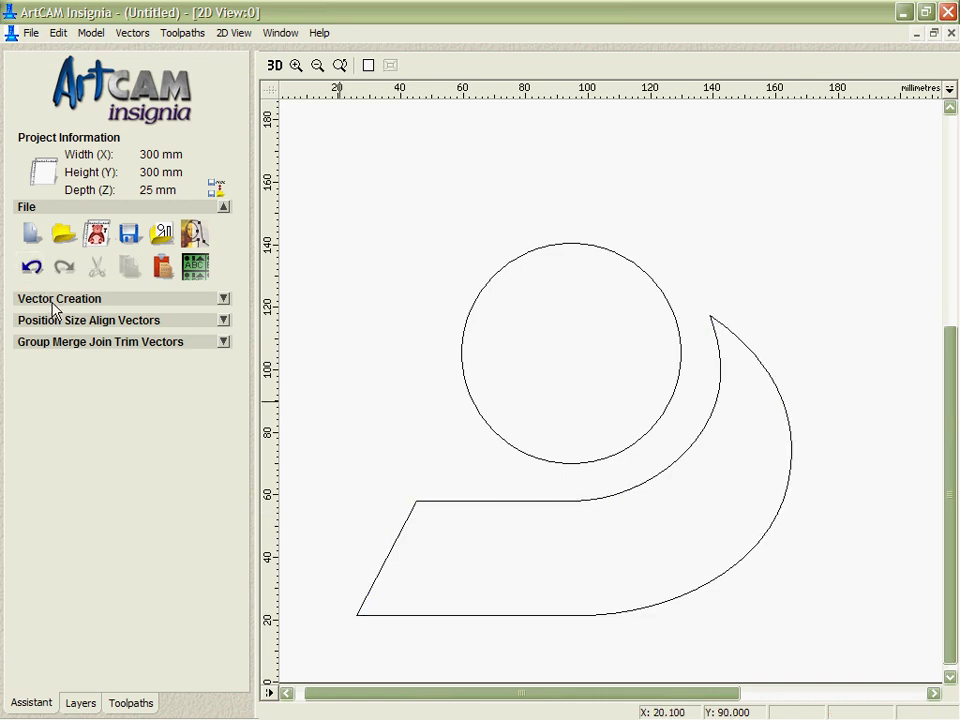
click(224, 299)
click(98, 362)
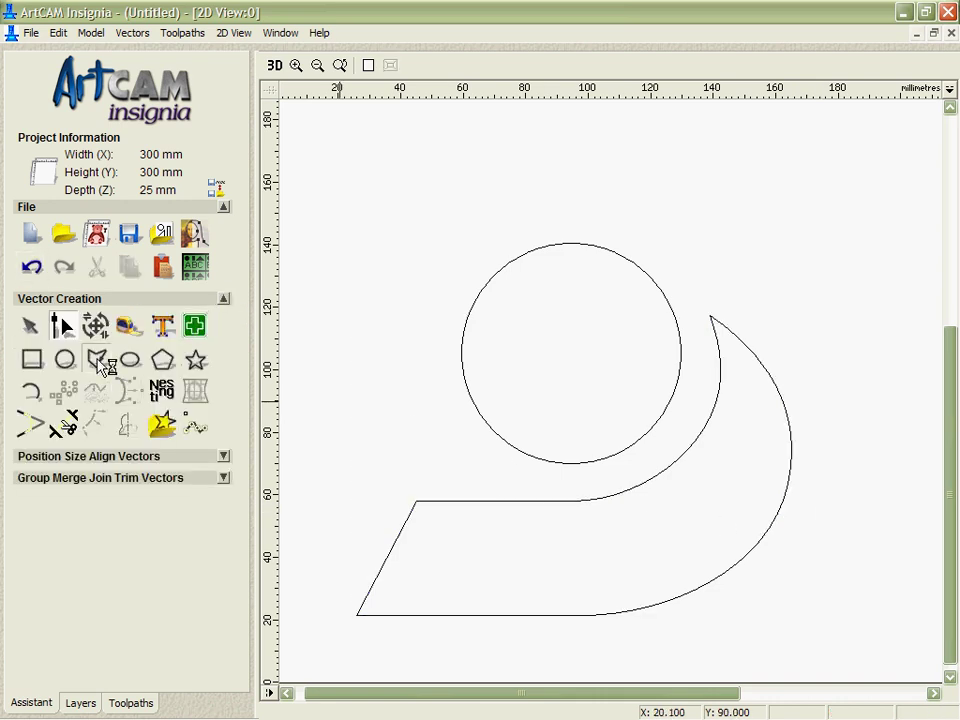
click(571, 462)
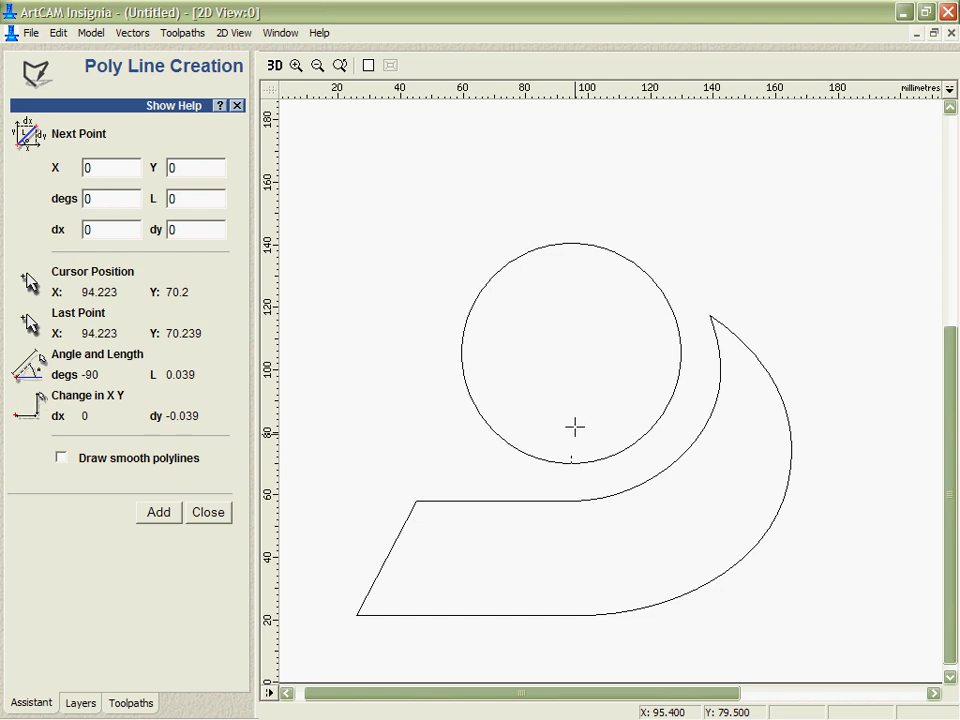
click(569, 245)
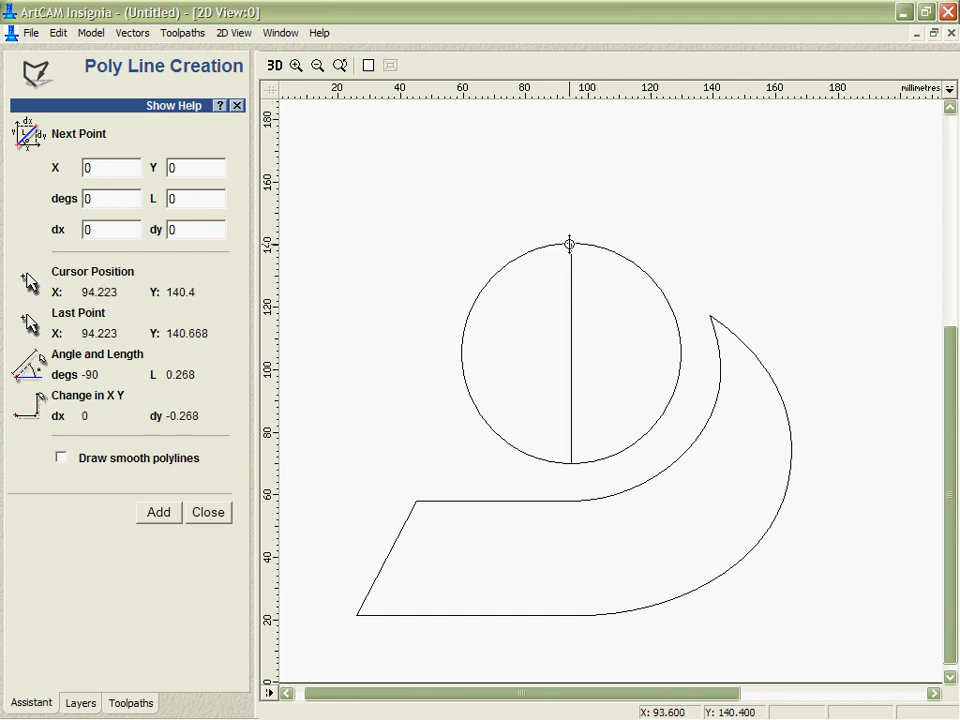
click(681, 351)
click(461, 351)
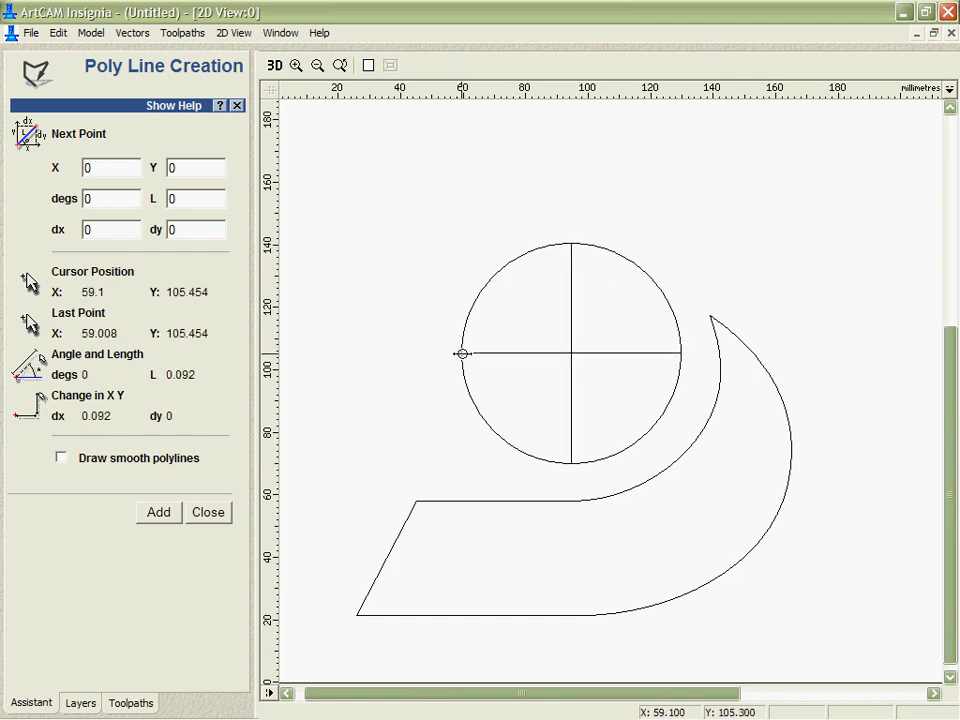
key(Escape)
click(538, 351)
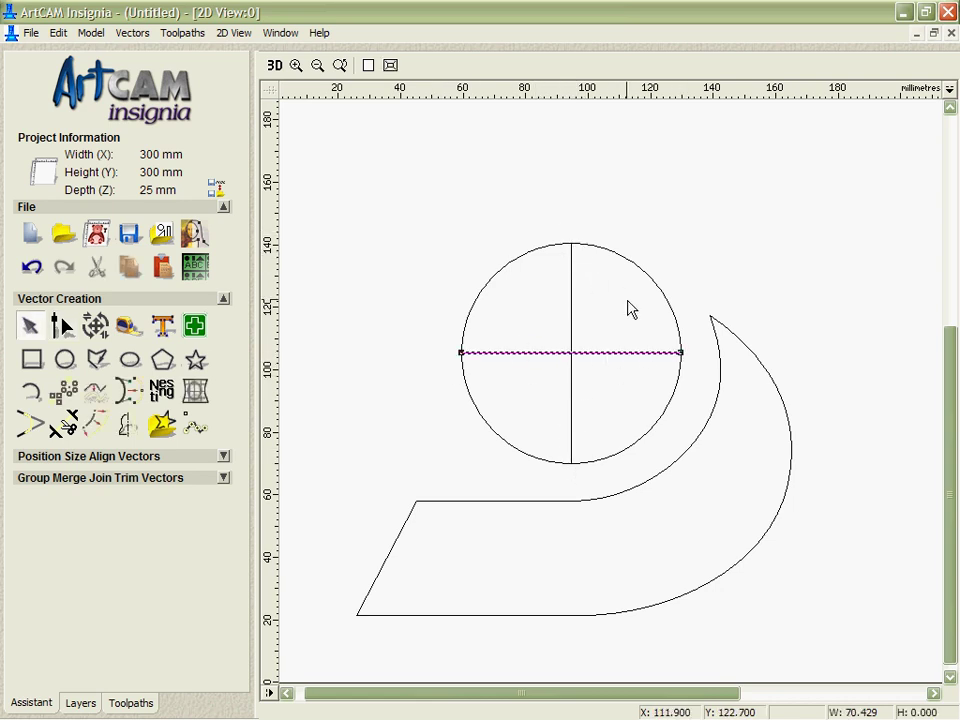
Step: Mirror a copy of the lower shape across the horizontal centre line
click(670, 465)
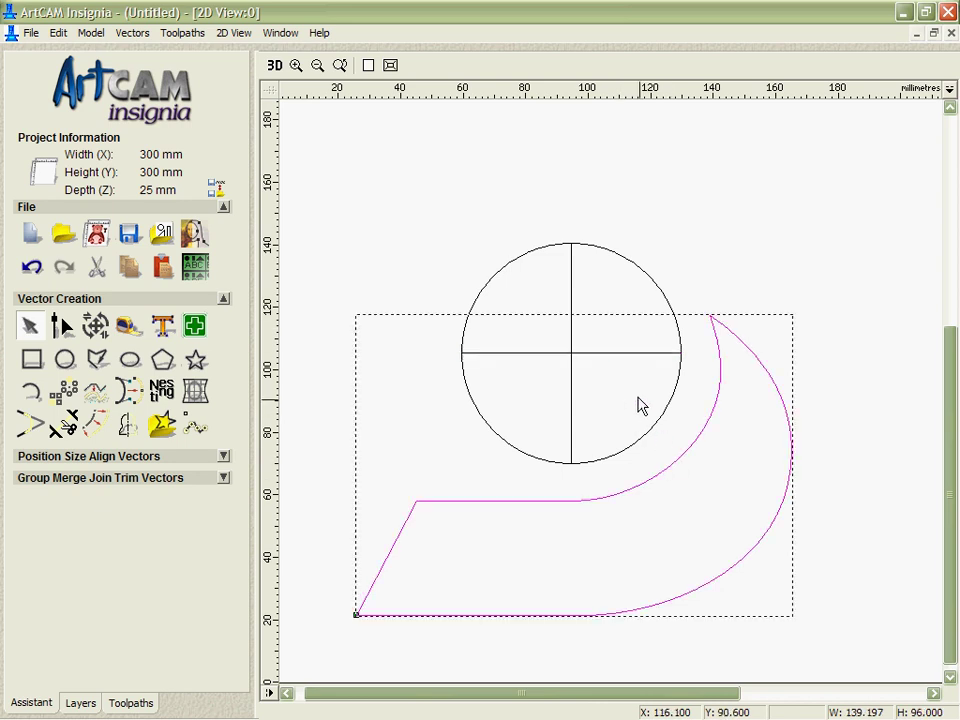
shift+click(607, 354)
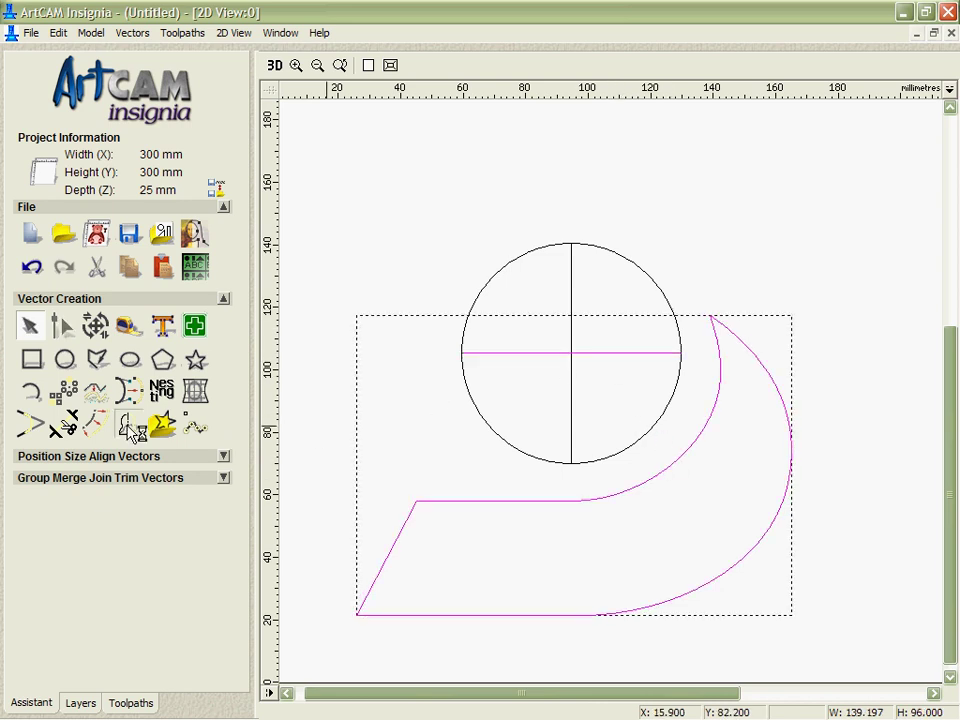
click(128, 426)
click(28, 331)
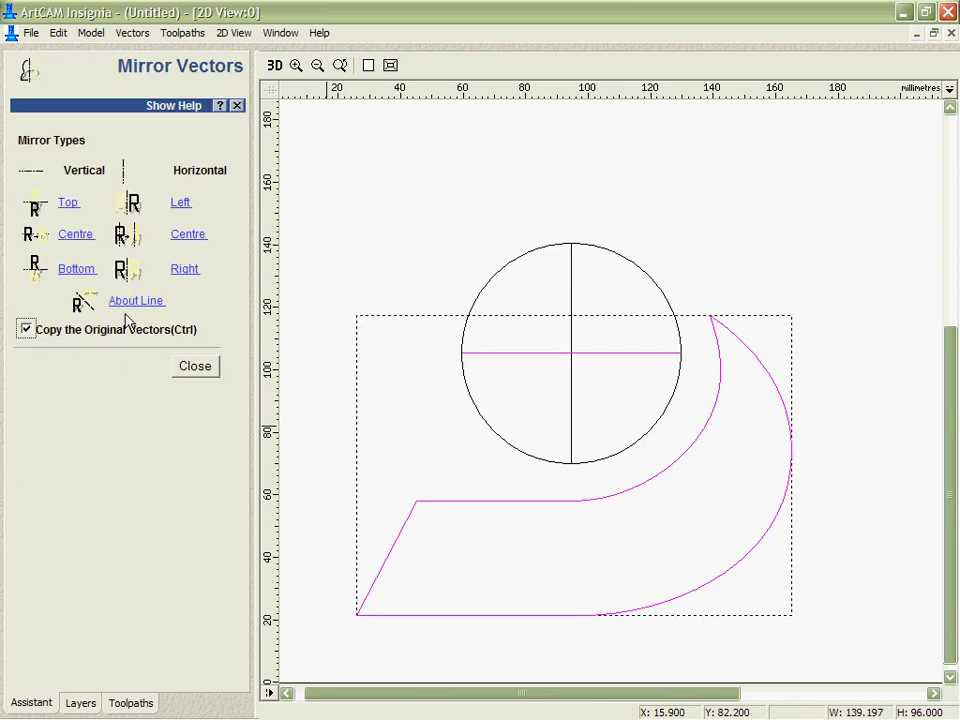
click(133, 305)
Step: Flip the mirrored copy across the vertical centre line to form the upper S
click(27, 330)
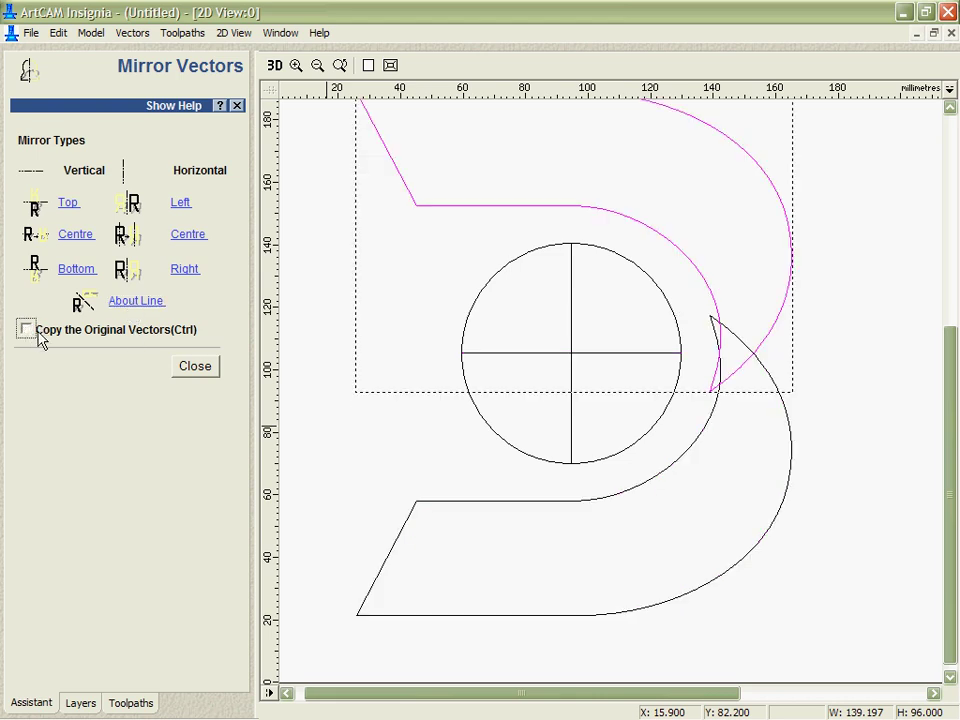
shift+click(571, 314)
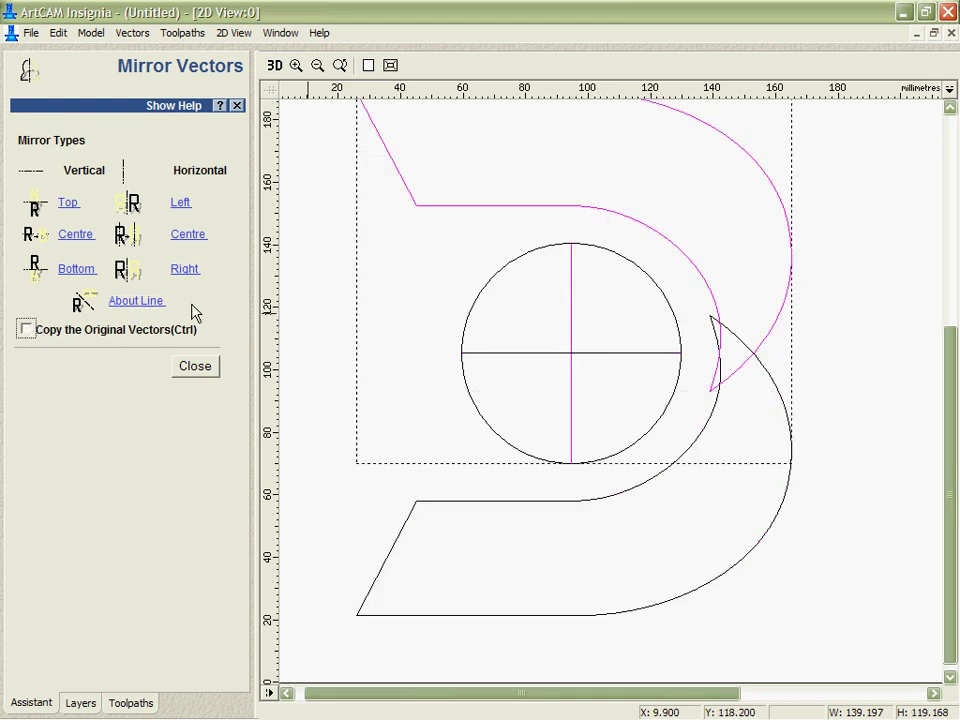
click(140, 302)
Step: Delete the vertical and horizontal centre lines, then zoom out to show the whole sheet
click(193, 366)
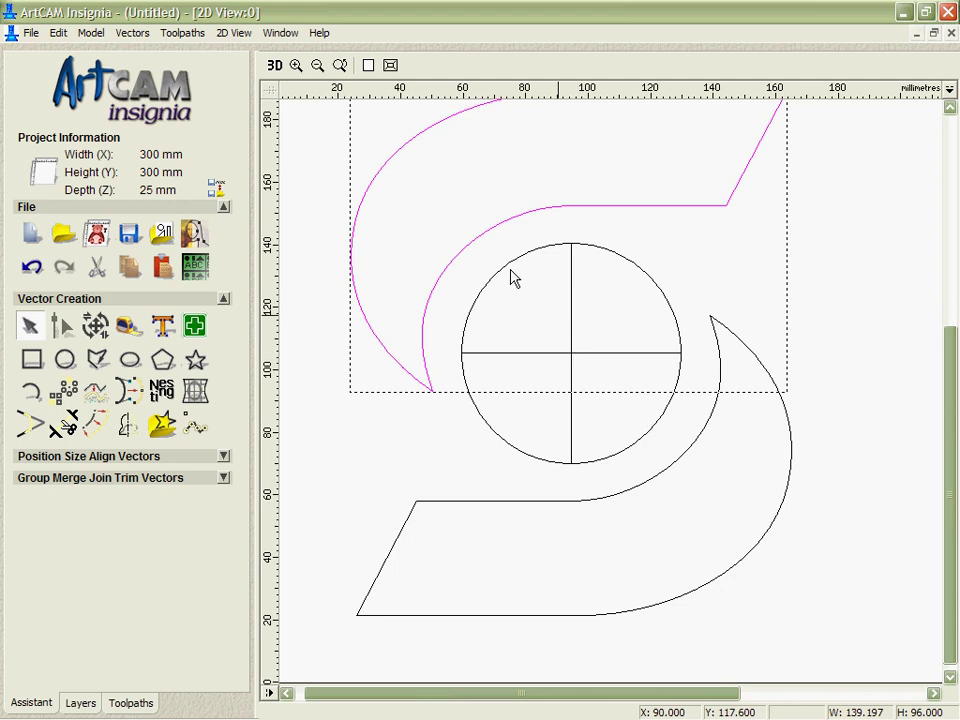
drag(461, 193, 700, 500)
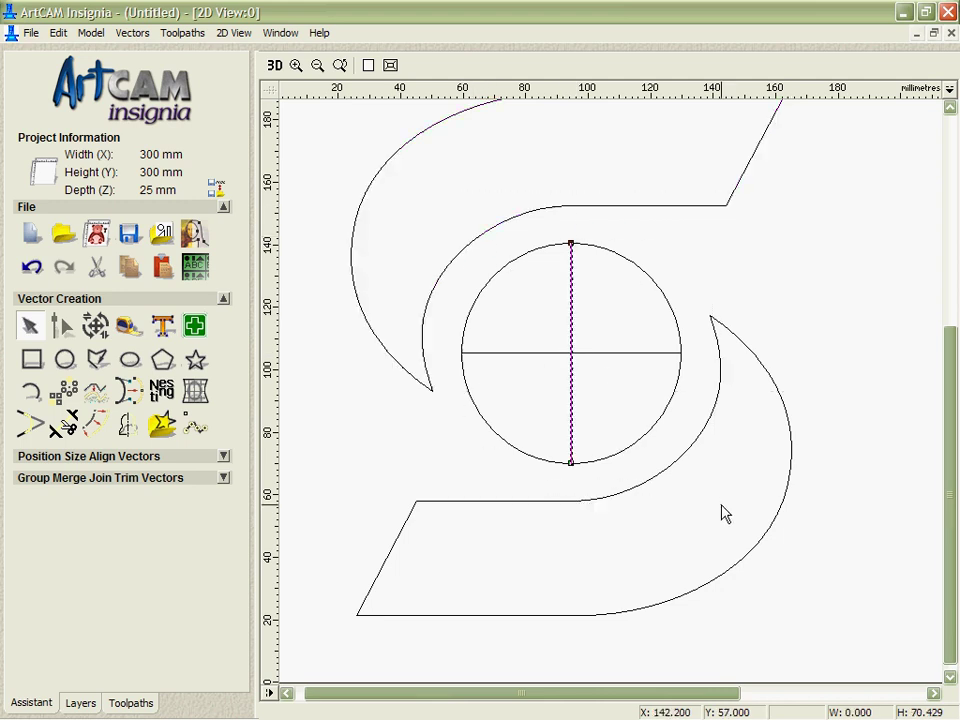
key(Delete)
click(607, 353)
key(Delete)
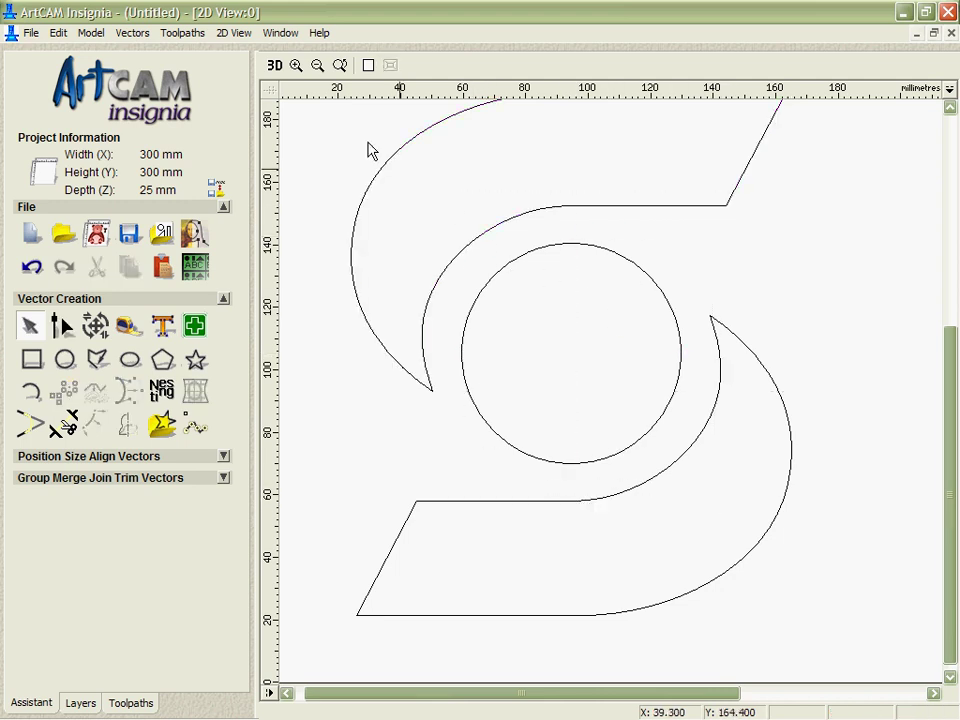
click(317, 66)
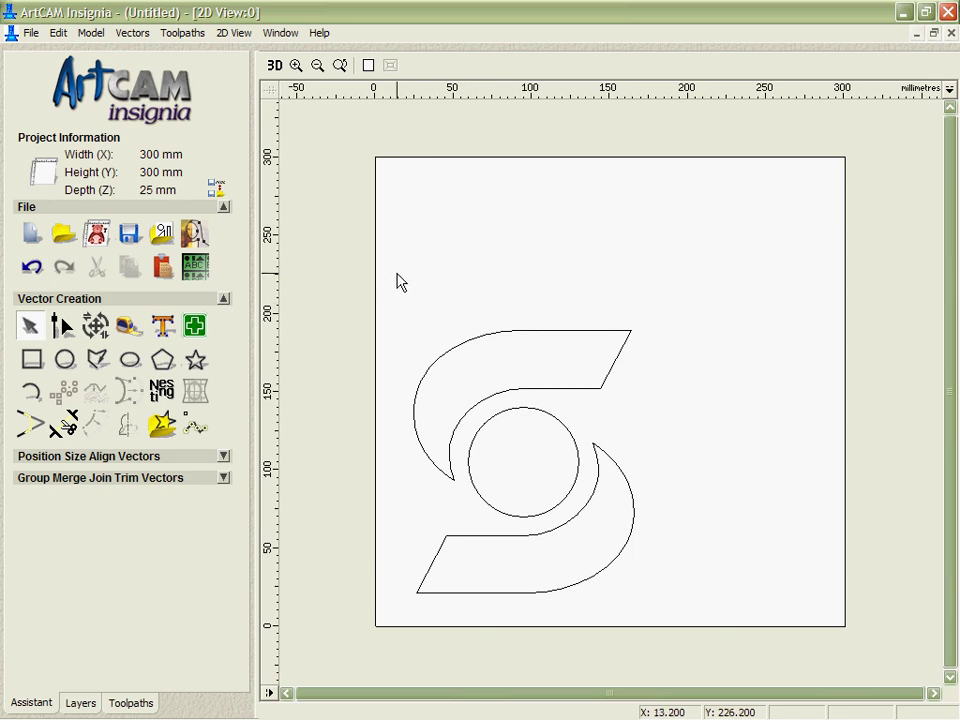